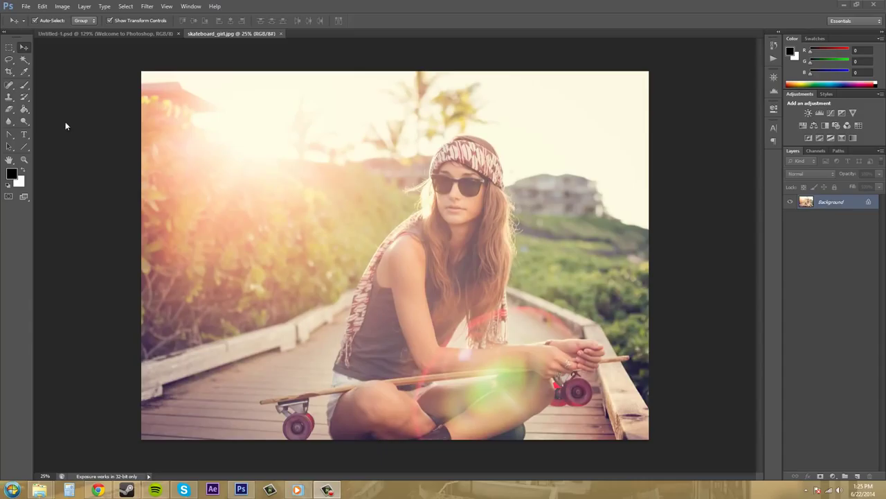
Step: With the Zoom tool, zoom in on the girl's shoulder from 33.3% to 50%
{"action": "left_click", "coordinate": [25, 160]}
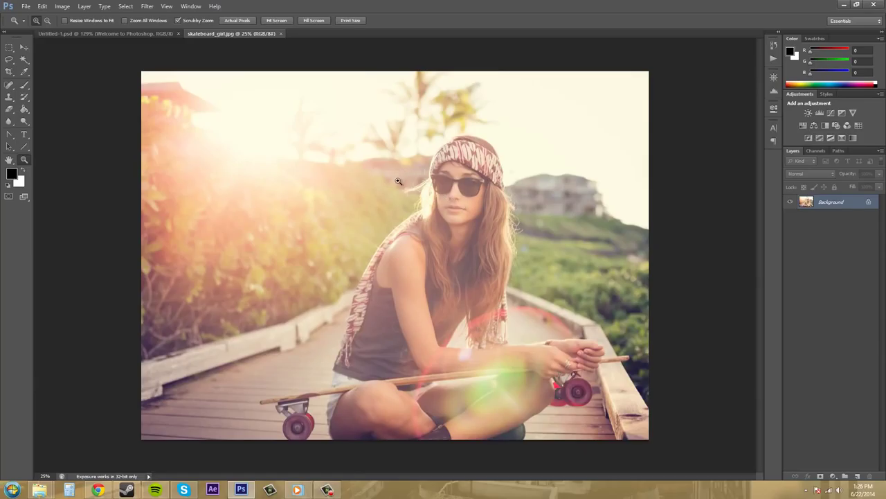
{"action": "left_click", "coordinate": [421, 221]}
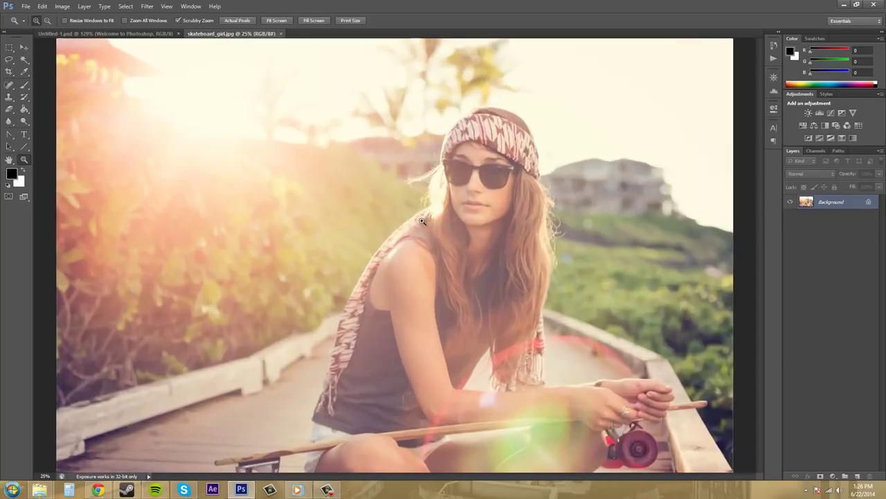
{"action": "left_click", "coordinate": [421, 221]}
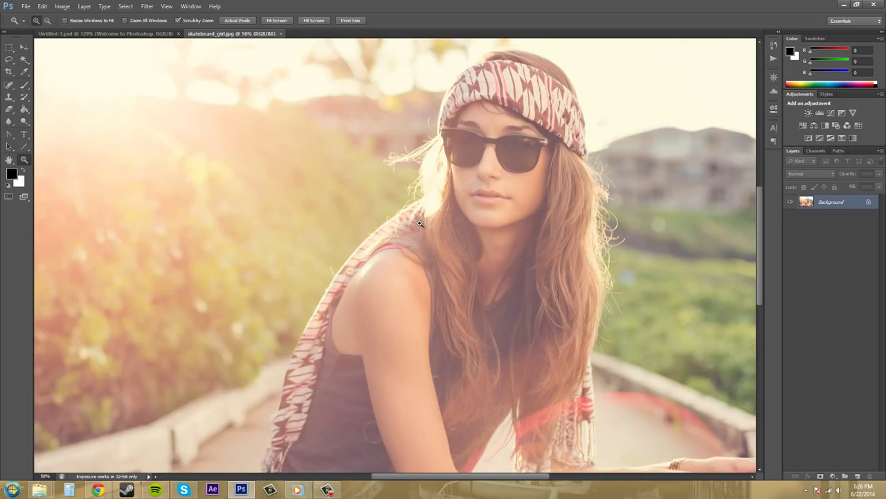
Step: Switch to Zoom Out with Alt and step the view back to 33.3%, then 25%
{"action": "key", "text": "alt"}
{"action": "left_click", "coordinate": [424, 222], "text": "alt"}
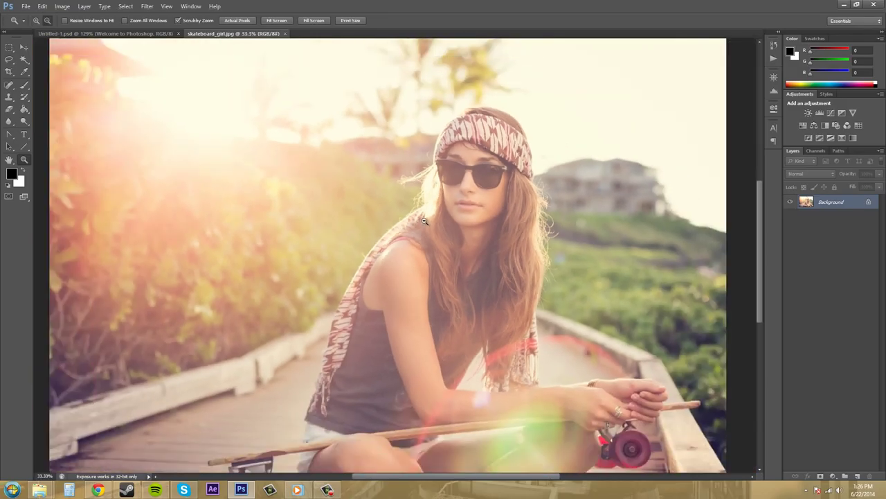
{"action": "left_click", "coordinate": [425, 222], "text": "alt"}
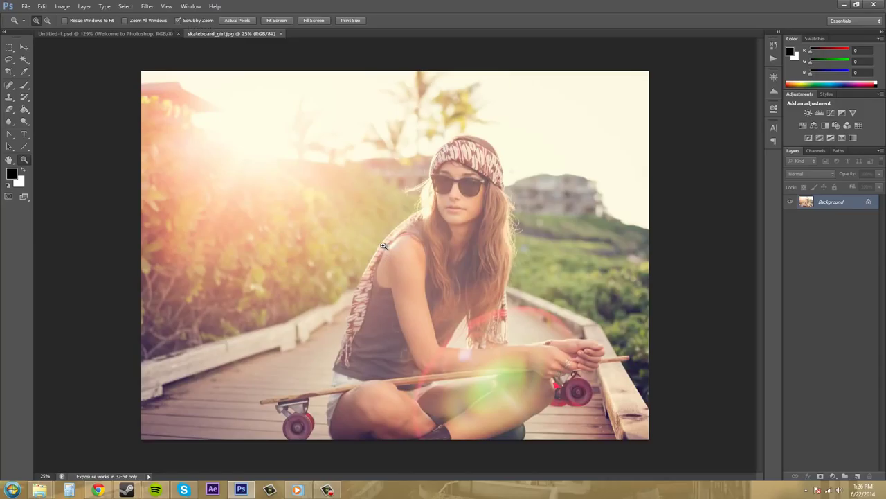
Step: Scrubby-zoom smoothly in on the girl's shoulder strap
{"action": "left_click_drag", "start_coordinate": [383, 245], "coordinate": [406, 251]}
{"action": "left_click_drag", "start_coordinate": [537, 248], "coordinate": [585, 226]}
{"action": "left_click_drag", "start_coordinate": [502, 482], "coordinate": [535, 477]}
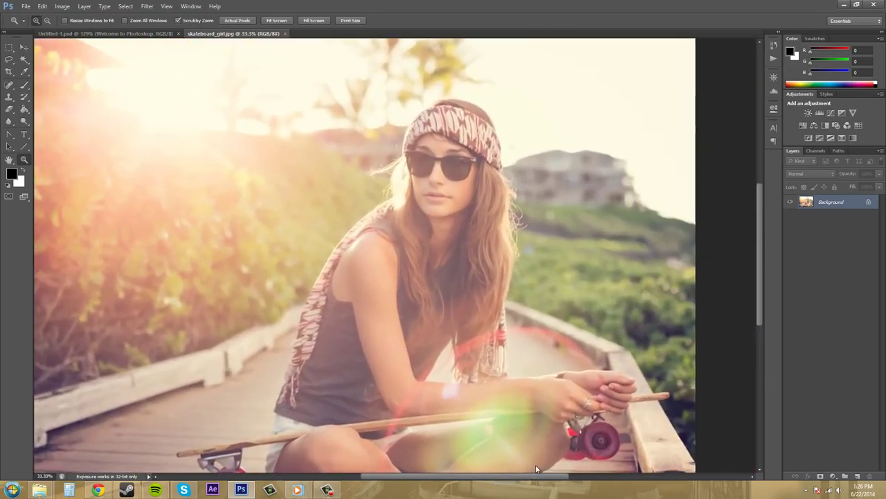
Step: Zoom in to 50% and 66.7%, then scrub back out to the whole photo at 26.7%
{"action": "left_click", "coordinate": [275, 182]}
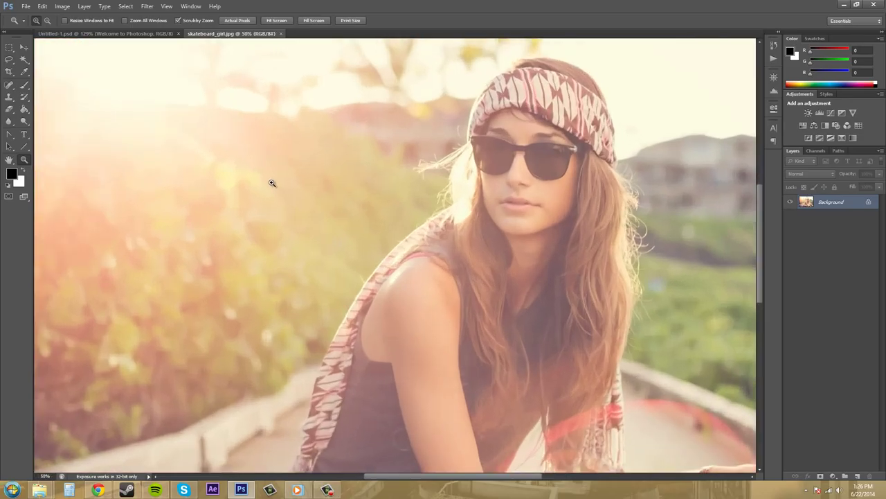
{"action": "left_click", "coordinate": [69, 195]}
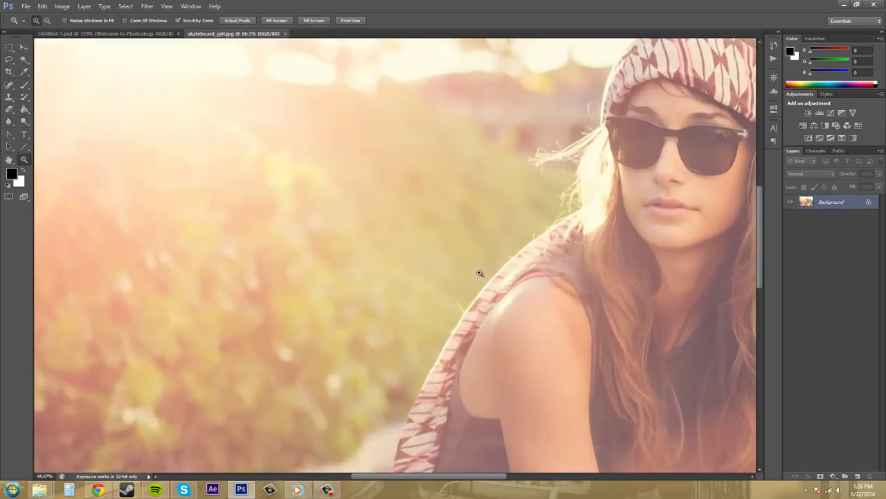
{"action": "left_click_drag", "start_coordinate": [480, 273], "coordinate": [447, 274]}
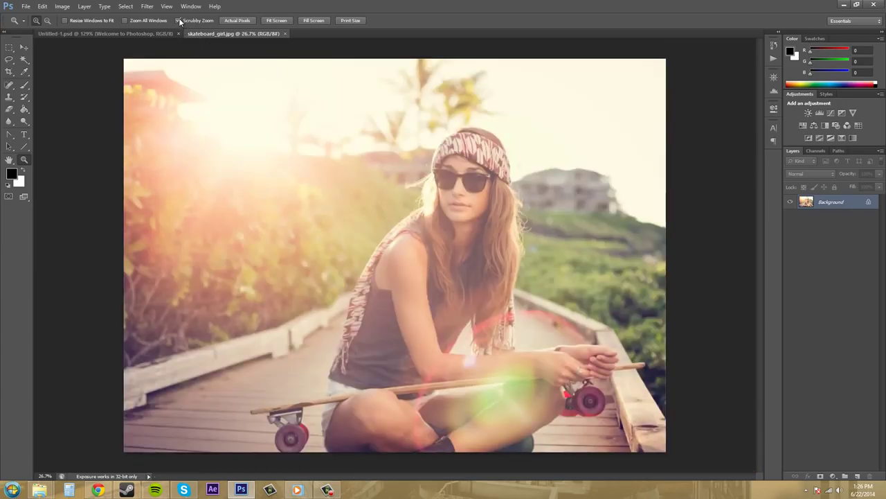
Step: Turn off Scrubby Zoom and marquee-zoom onto the face, then the skateboard wheel at 198%
{"action": "left_click", "coordinate": [179, 21]}
{"action": "left_click_drag", "start_coordinate": [372, 95], "coordinate": [613, 428]}
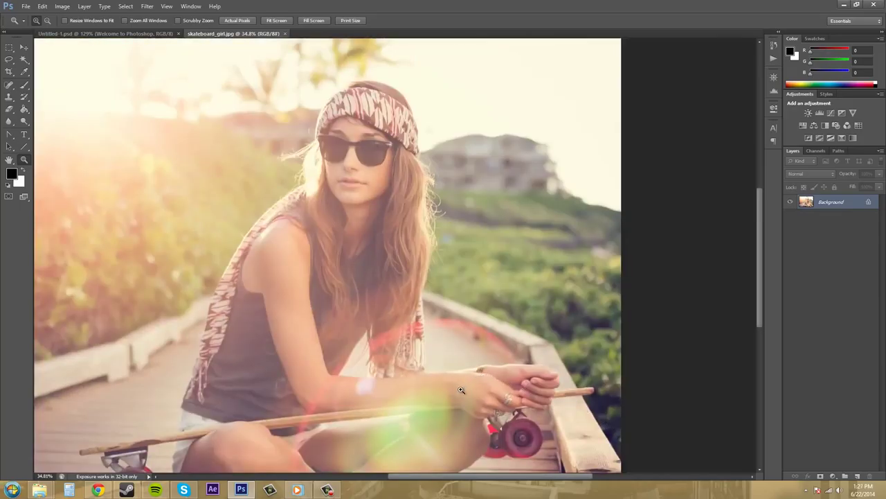
{"action": "left_click_drag", "start_coordinate": [461, 390], "coordinate": [561, 451]}
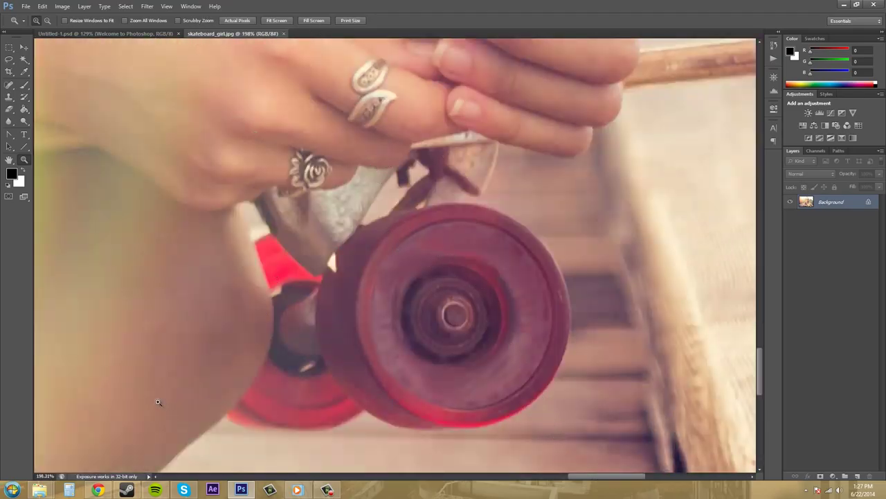
Step: Re-enable Scrubby Zoom and scrub the whole photo down to about 16% on the dark canvas
{"action": "left_click", "coordinate": [179, 20]}
{"action": "left_click_drag", "start_coordinate": [413, 179], "coordinate": [305, 187]}
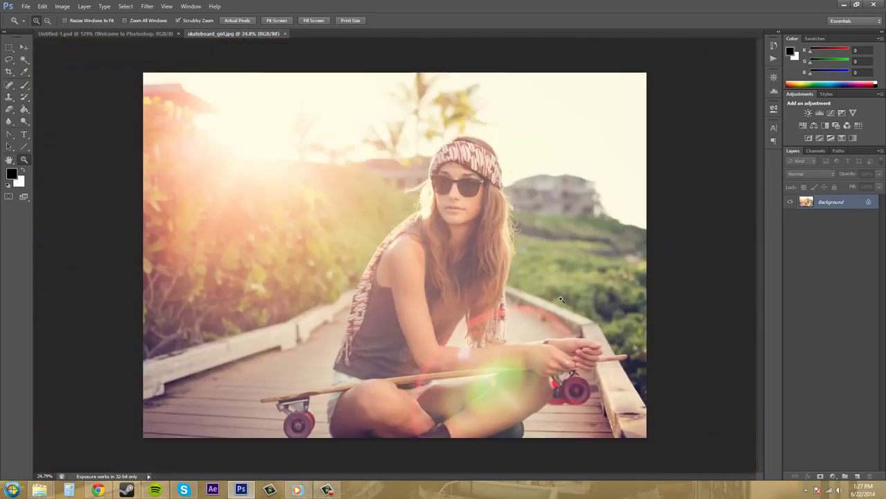
{"action": "left_click_drag", "start_coordinate": [561, 299], "coordinate": [578, 302]}
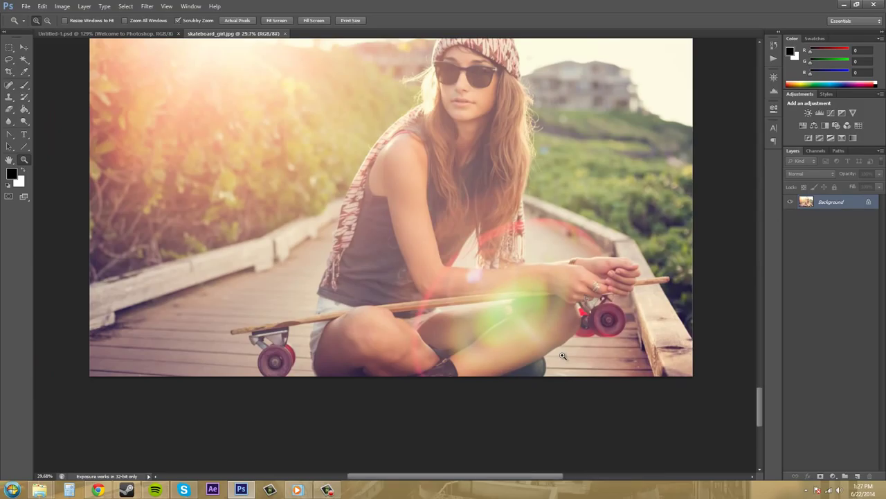
{"action": "left_click_drag", "start_coordinate": [628, 343], "coordinate": [581, 342]}
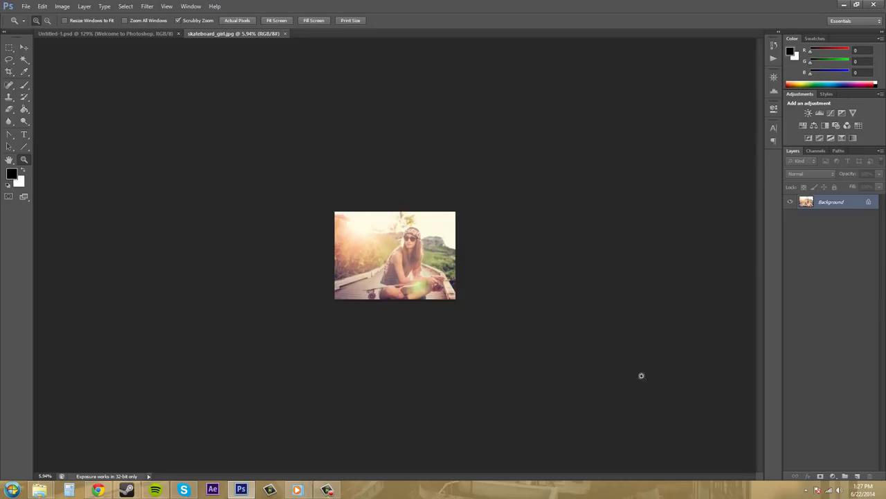
{"action": "left_click_drag", "start_coordinate": [394, 255], "coordinate": [432, 248]}
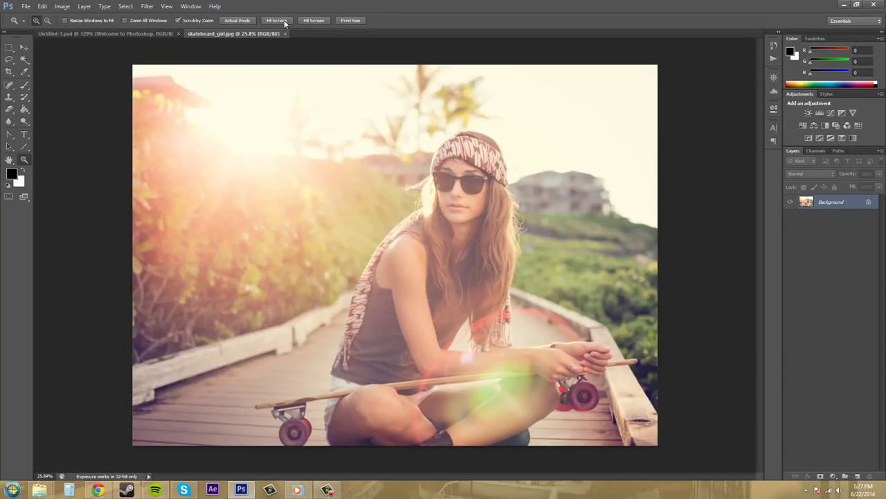
Step: Show the photo at Actual Pixels (100%), Fit Screen, Fill Screen, then Print Size (24%)
{"action": "left_click", "coordinate": [236, 21]}
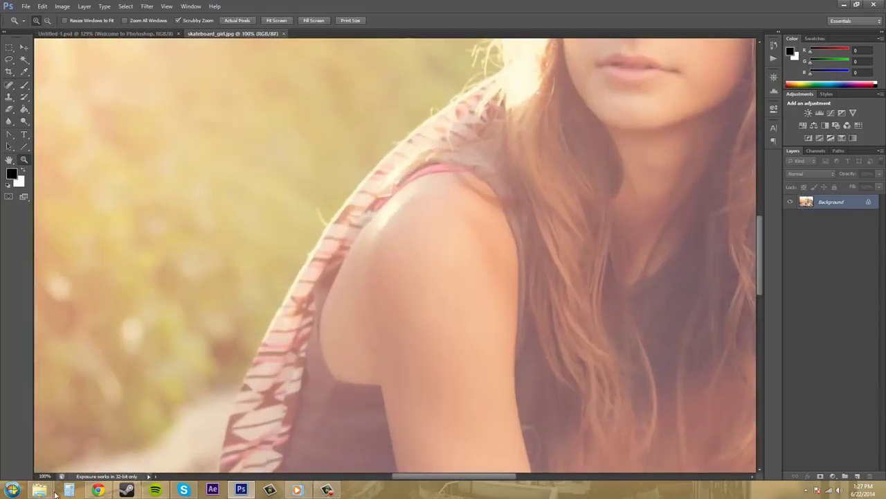
{"action": "left_click", "coordinate": [277, 21]}
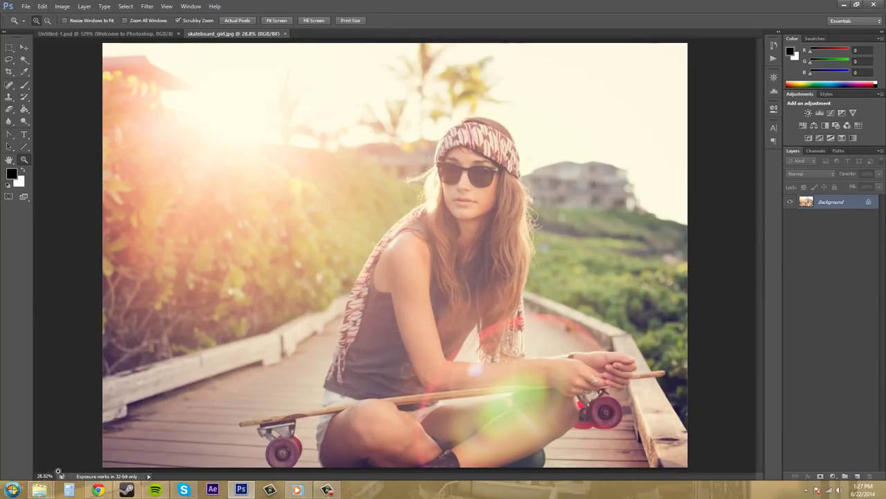
{"action": "left_click", "coordinate": [315, 22]}
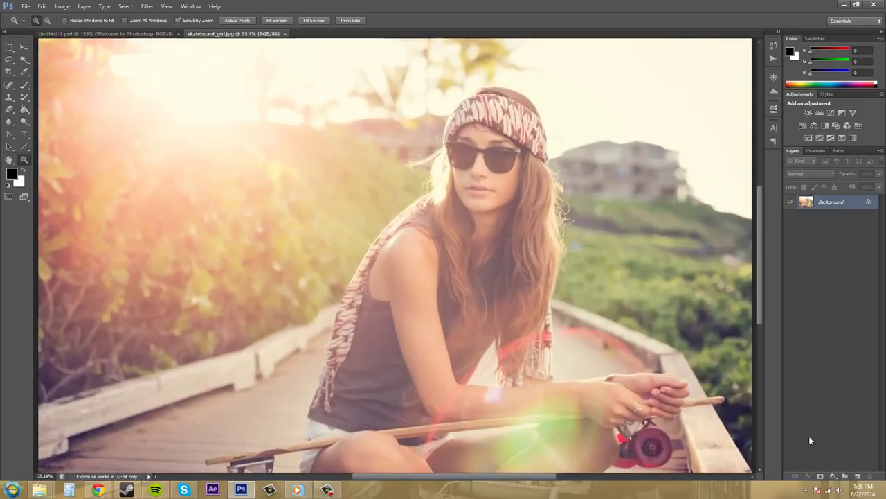
{"action": "left_click", "coordinate": [353, 21]}
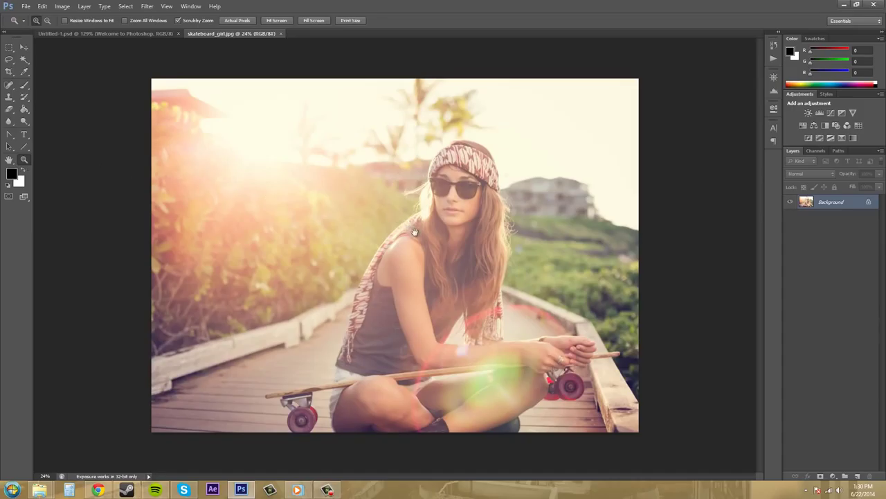
{"action": "key", "text": "h"}
{"action": "key", "text": "ctrl+0"}
{"action": "key", "text": "h"}
{"action": "key", "text": "ctrl+0"}
{"action": "left_click", "coordinate": [327, 490]}
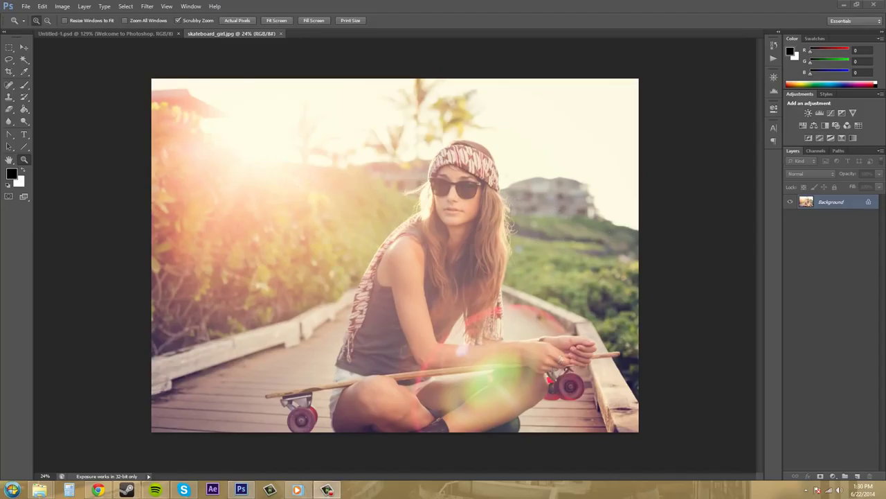
Step: Compare the Welcome composition and skateboard photo tabs, then turn on Zoom All Windows
{"action": "left_click", "coordinate": [122, 32]}
{"action": "left_click", "coordinate": [246, 33]}
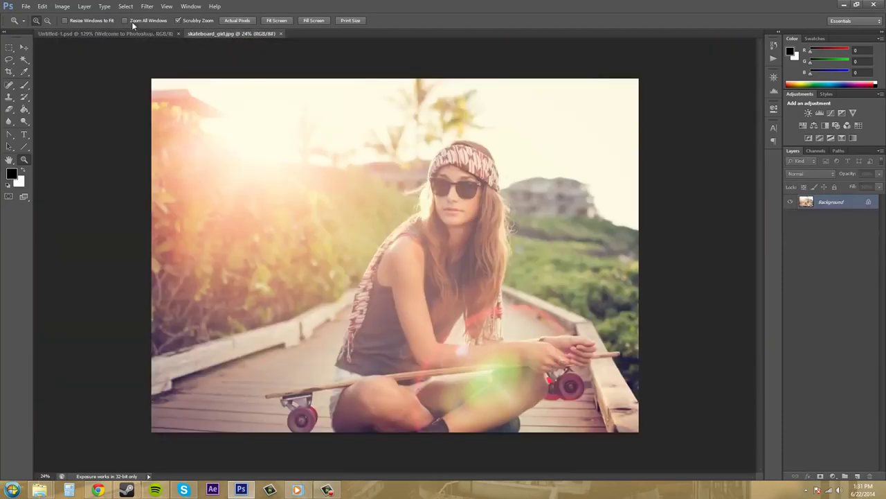
{"action": "left_click", "coordinate": [126, 21]}
Step: Zoom the skateboard photo in and out, confirming the composition follows, then disable Zoom All Windows
{"action": "left_click", "coordinate": [129, 33]}
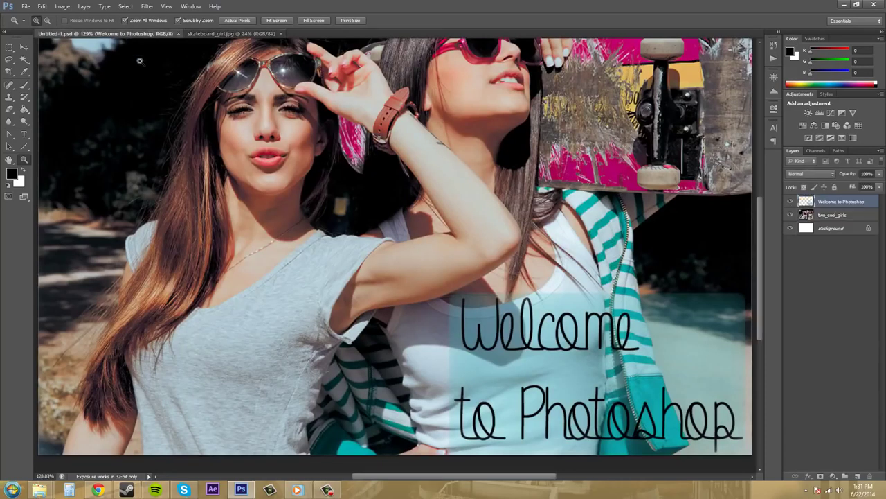
{"action": "left_click", "coordinate": [208, 34]}
{"action": "left_click_drag", "start_coordinate": [419, 233], "coordinate": [420, 234]}
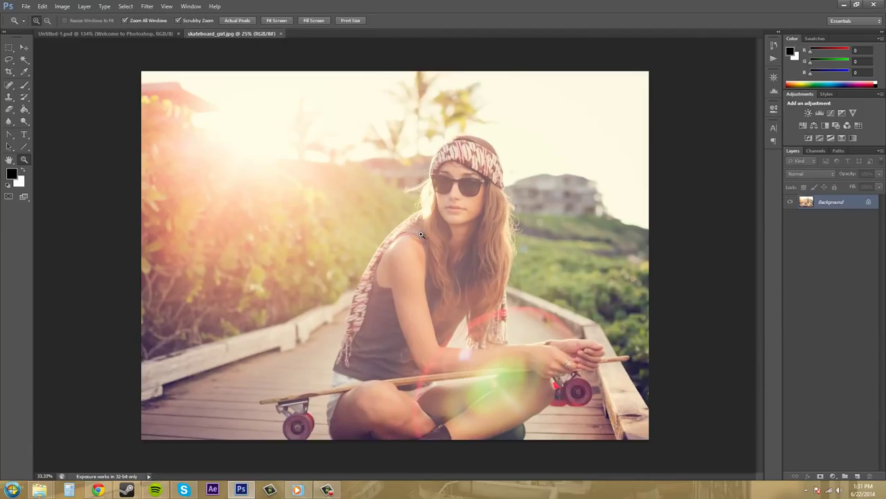
{"action": "left_click", "coordinate": [420, 234]}
{"action": "left_click", "coordinate": [126, 33]}
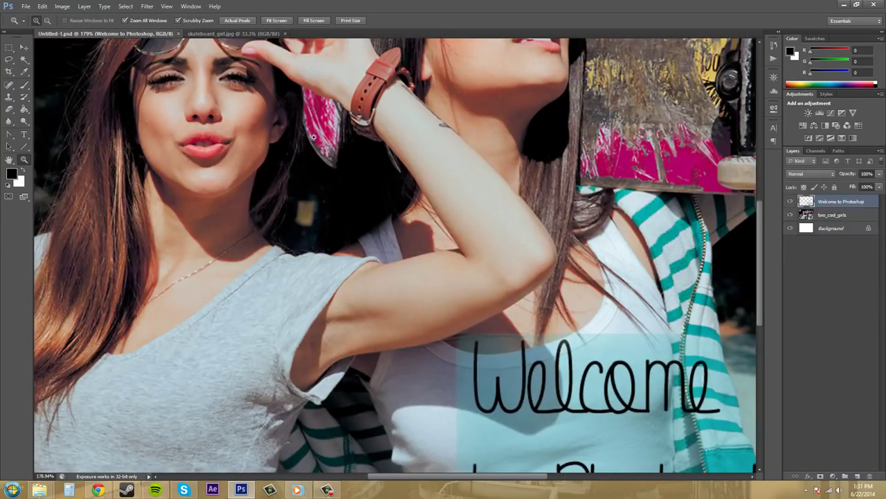
{"action": "left_click", "coordinate": [219, 33]}
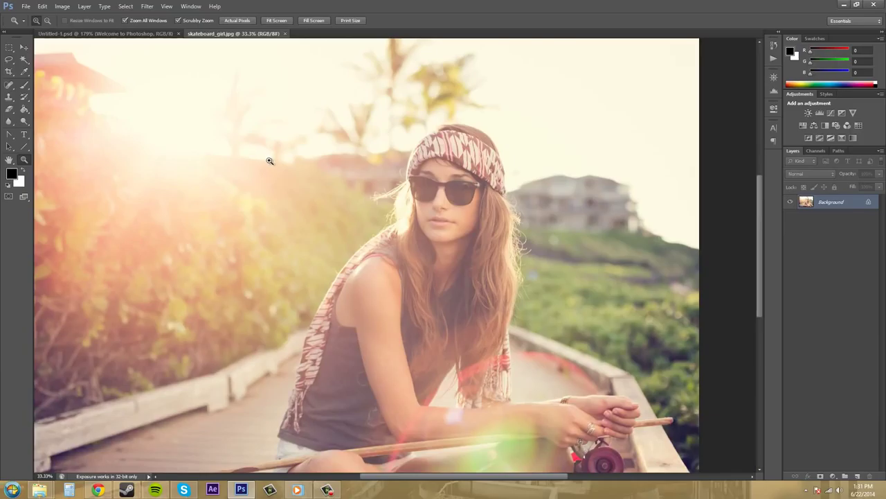
{"action": "left_click", "coordinate": [339, 197], "text": "alt"}
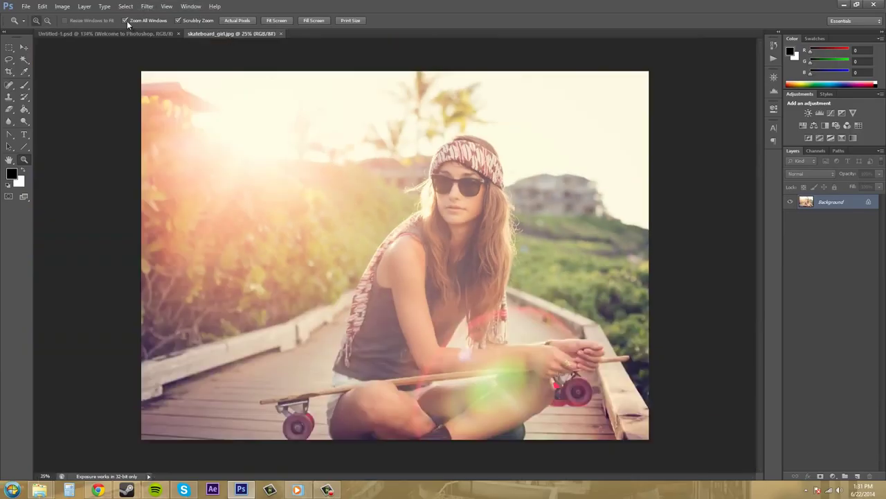
{"action": "left_click", "coordinate": [126, 21]}
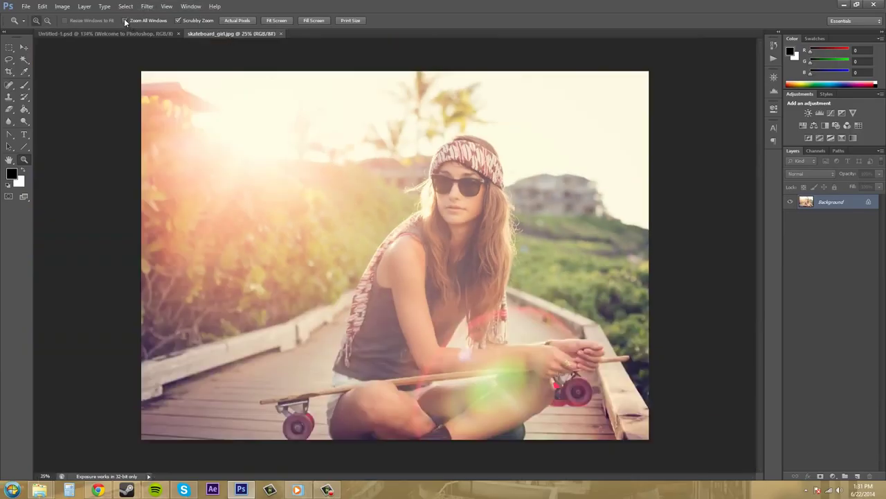
Step: With Resize Windows to Fit on, zoom to 50% on the girl and foliage, then turn it off
{"action": "left_click", "coordinate": [64, 21]}
{"action": "left_click", "coordinate": [526, 247]}
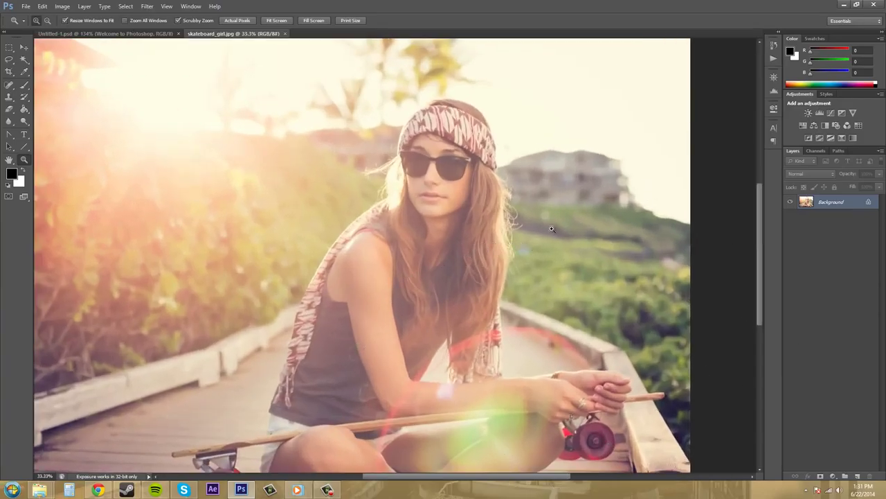
{"action": "left_click_drag", "start_coordinate": [454, 476], "coordinate": [422, 468]}
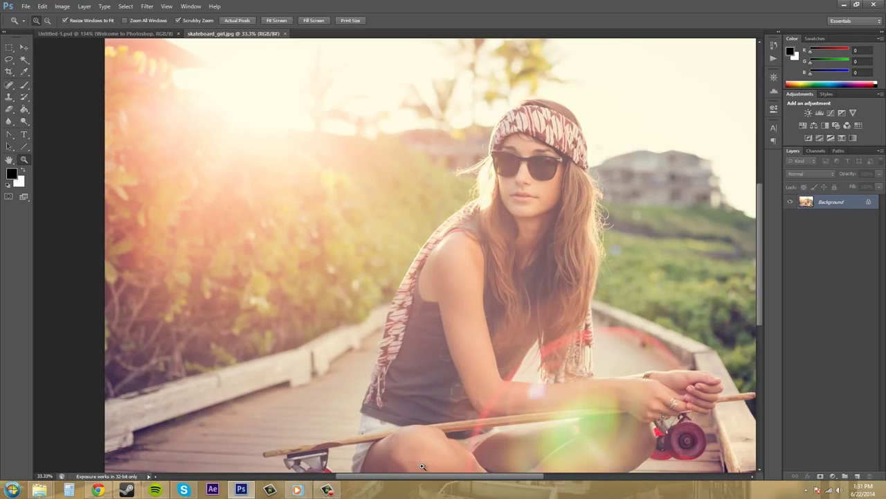
{"action": "left_click", "coordinate": [258, 257]}
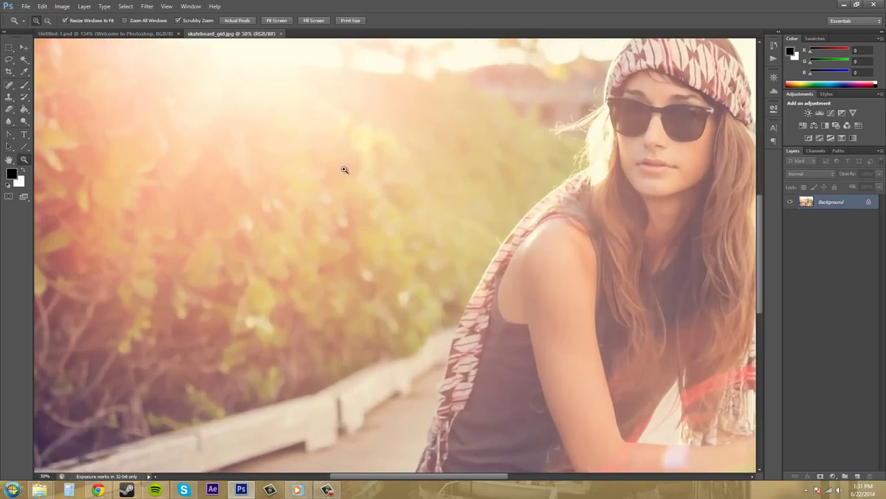
{"action": "left_click", "coordinate": [64, 21]}
{"action": "left_click", "coordinate": [24, 21]}
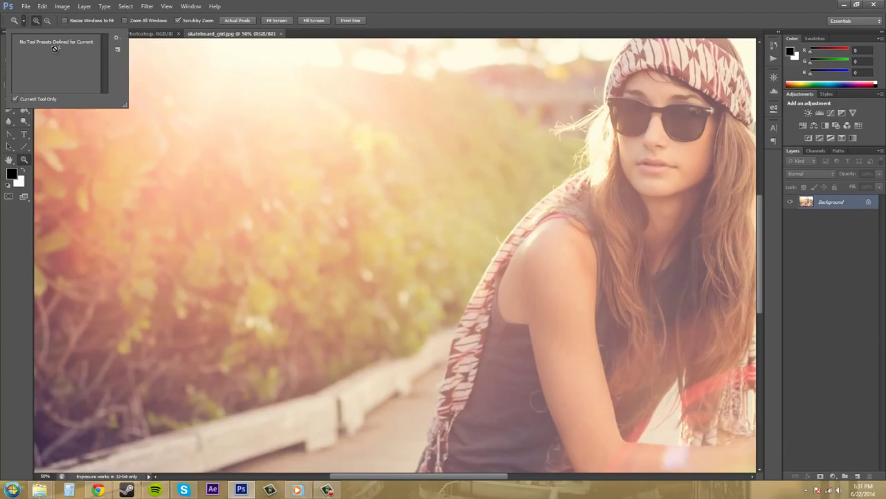
{"action": "left_click", "coordinate": [24, 22]}
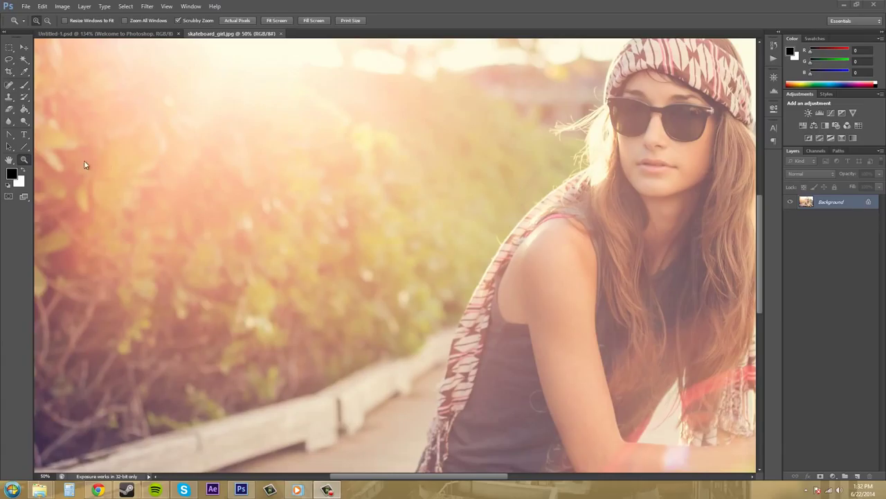
Step: Select the Magic Wand and, using Ctrl+Space, zoom into the foliage up to 100%
{"action": "left_click", "coordinate": [26, 60]}
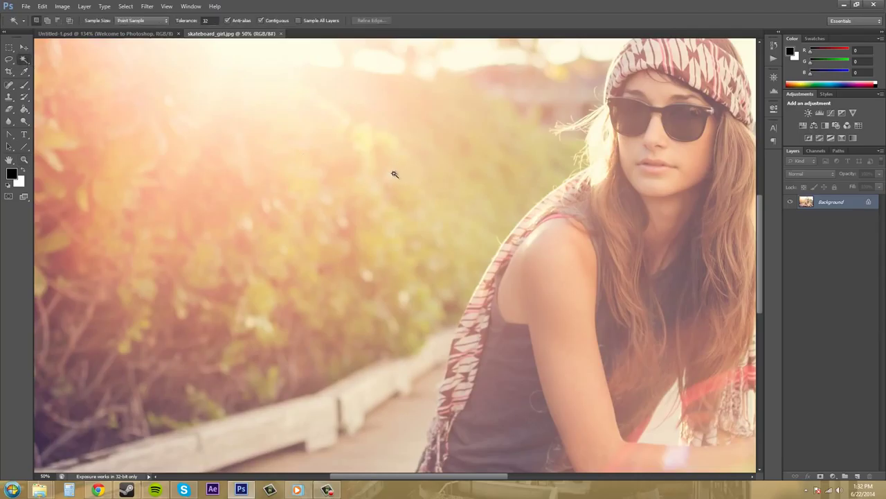
{"action": "key", "text": "ctrl+space"}
{"action": "left_click", "coordinate": [420, 202]}
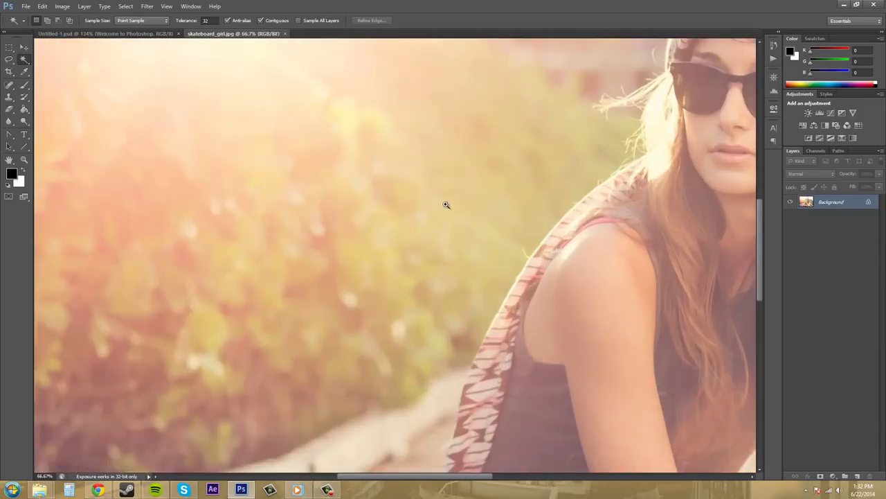
{"action": "left_click", "coordinate": [450, 200]}
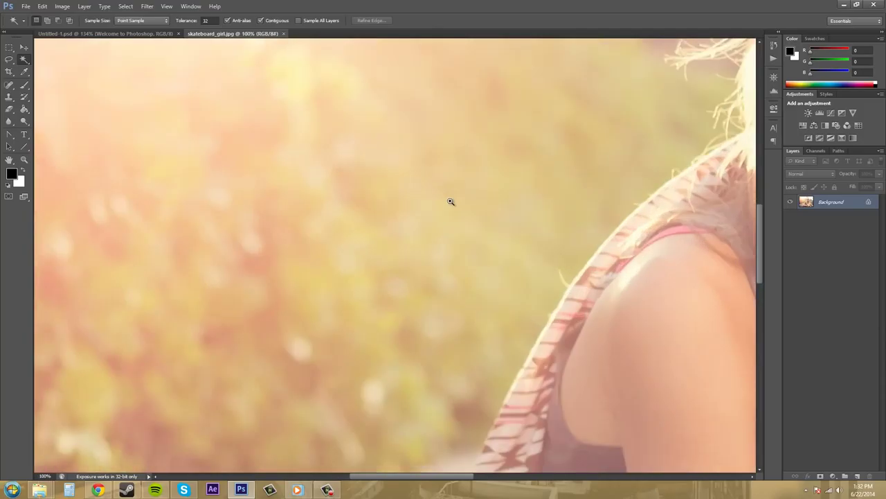
Step: Zoom back out step by step to the whole photo at 25%
{"action": "left_click", "coordinate": [451, 201], "text": "alt"}
{"action": "left_click", "coordinate": [454, 201], "text": "alt"}
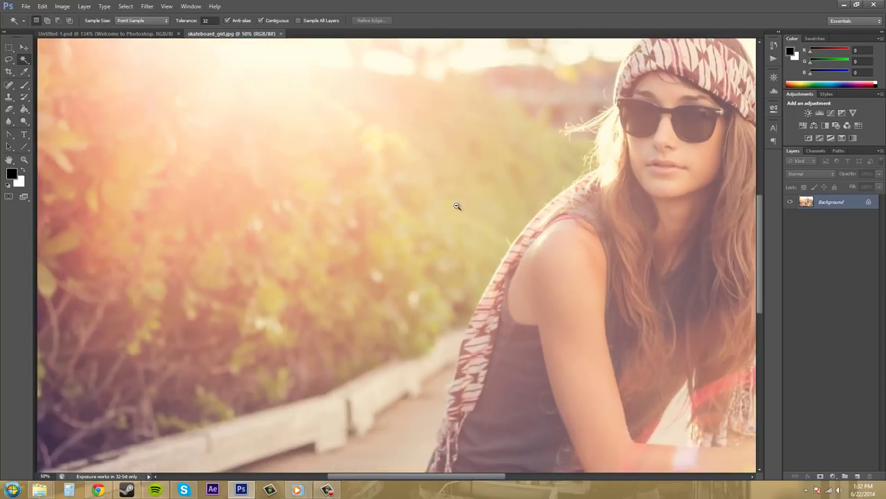
{"action": "left_click", "coordinate": [457, 203], "text": "alt"}
{"action": "left_click", "coordinate": [491, 210], "text": "alt"}
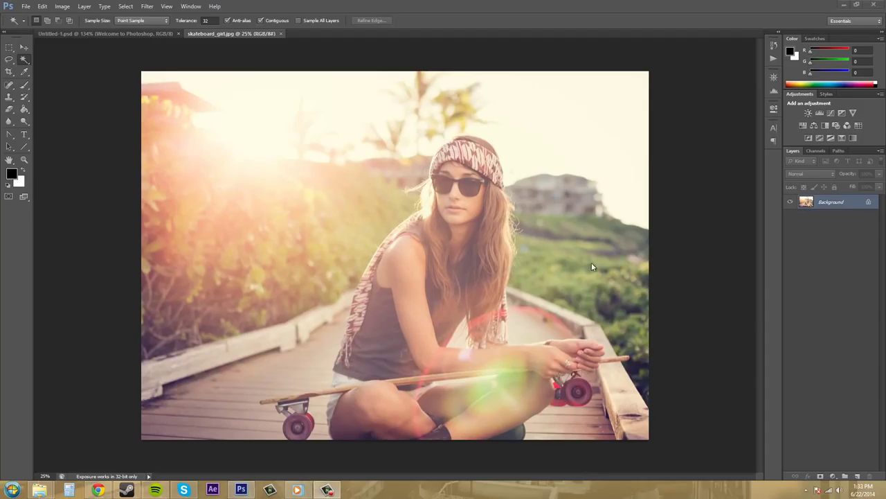
Step: Select the Zoom tool (magnifier) again in the toolbox
{"action": "left_click", "coordinate": [23, 160]}
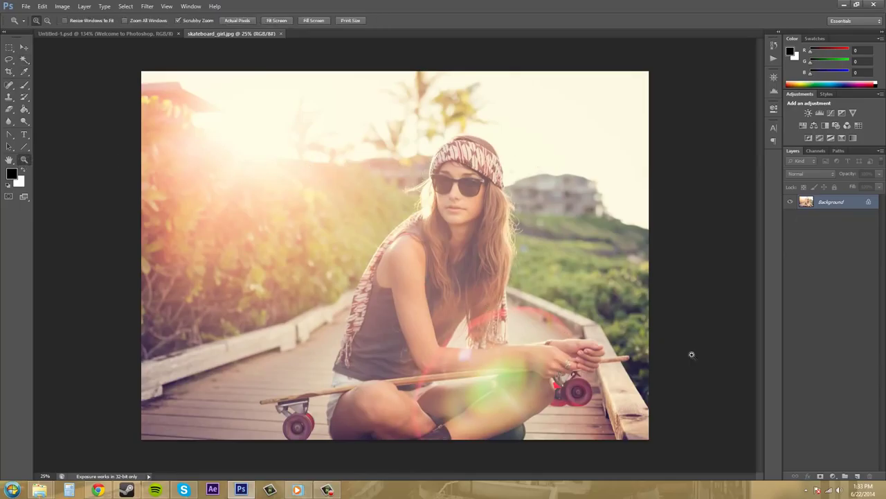